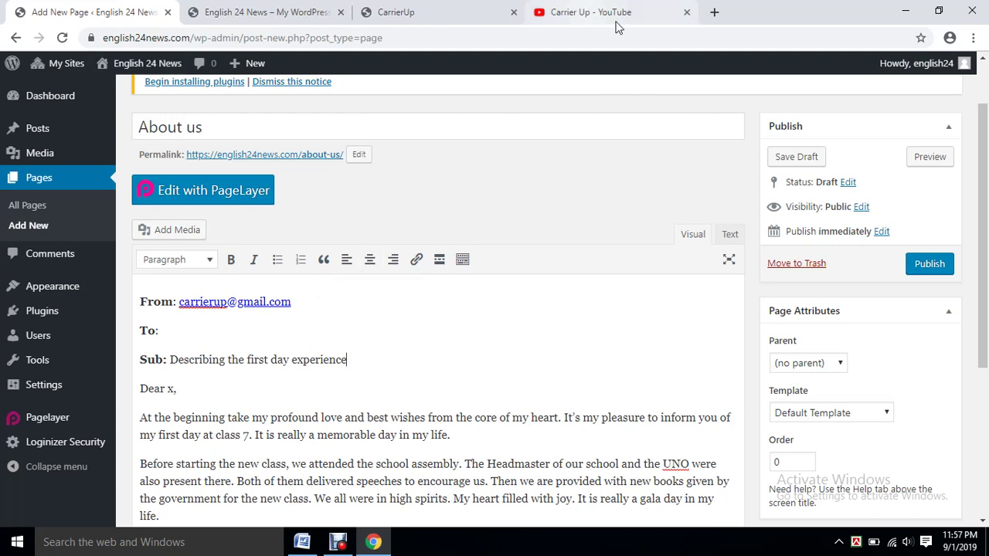
# - View the Carrier Up YouTube channel and the CarrierUp website, and return to the page editor
pyautogui.click(591, 11)
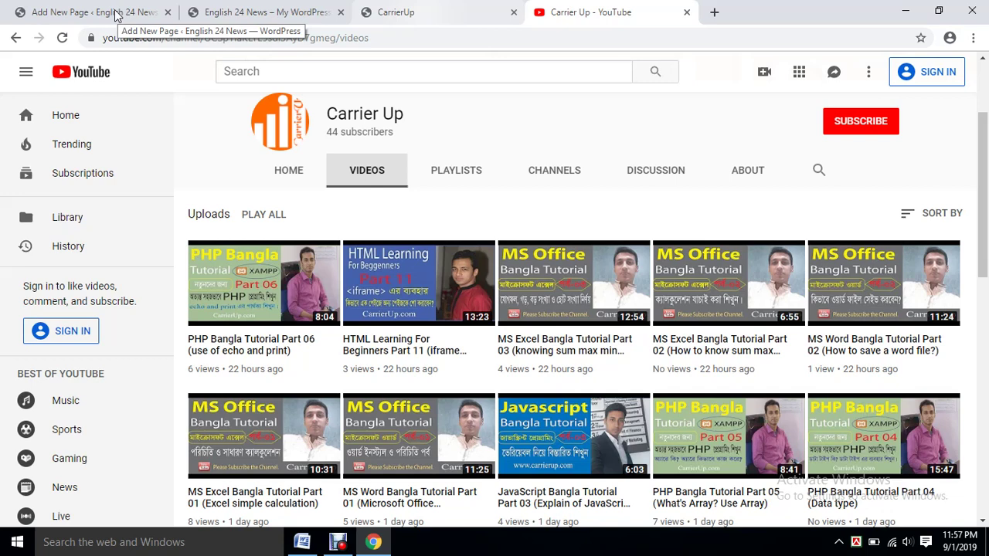
pyautogui.hotkey('ctrl', 'shift', 'Tab')
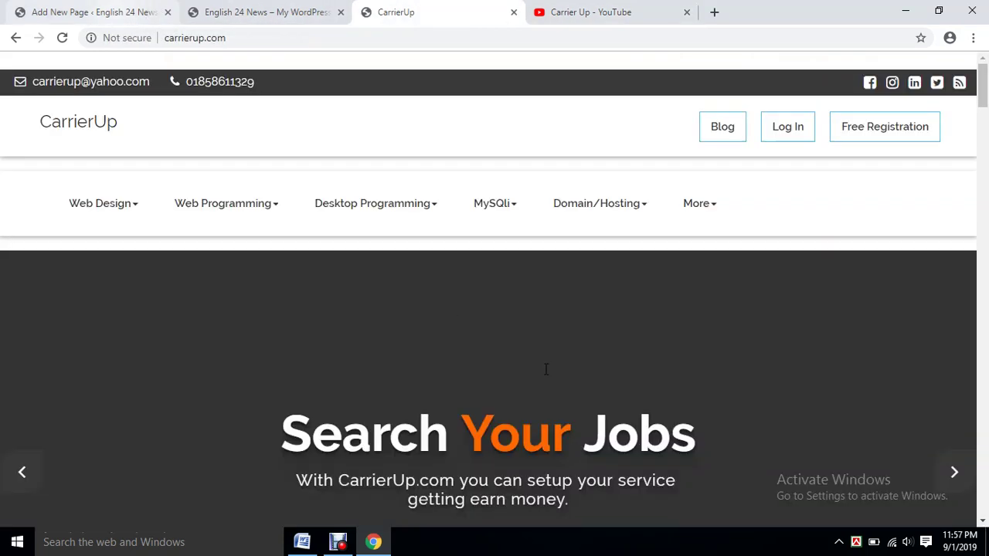
pyautogui.hotkey('ctrl', 'shift', 'Tab')
pyautogui.hotkey('ctrl', 'shift', 'Tab')
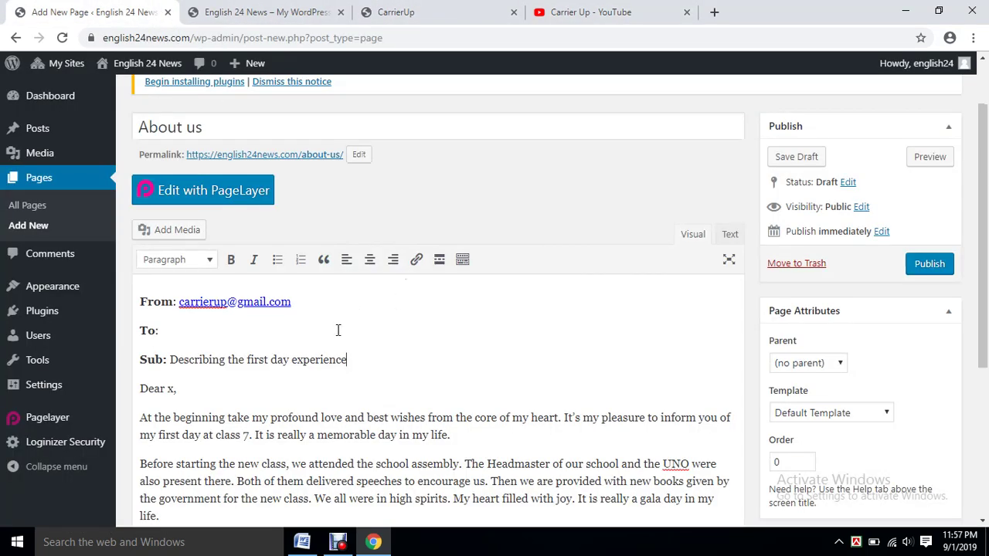
# - Publish the About us page
pyautogui.scroll(1, 232, 133)
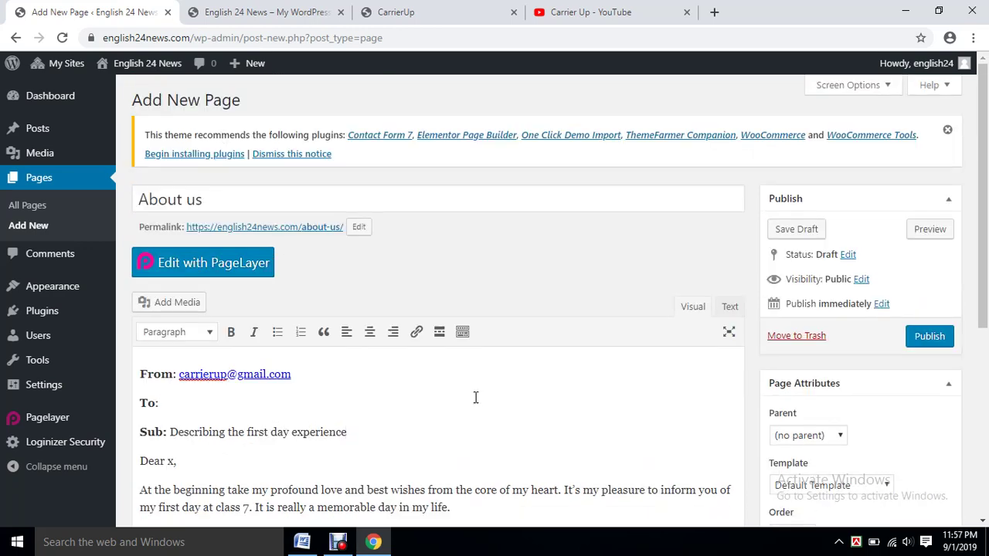
pyautogui.click(930, 338)
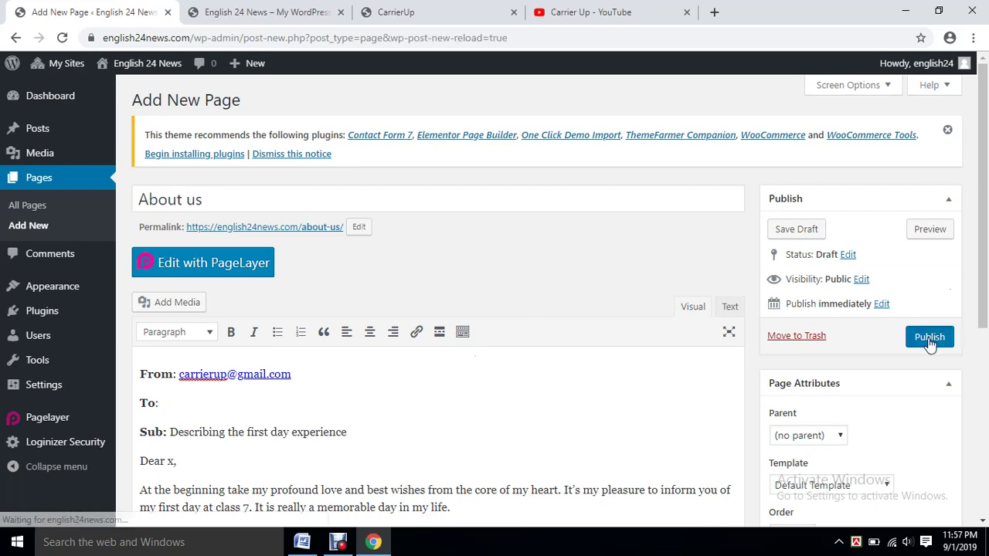
pyautogui.click(930, 337)
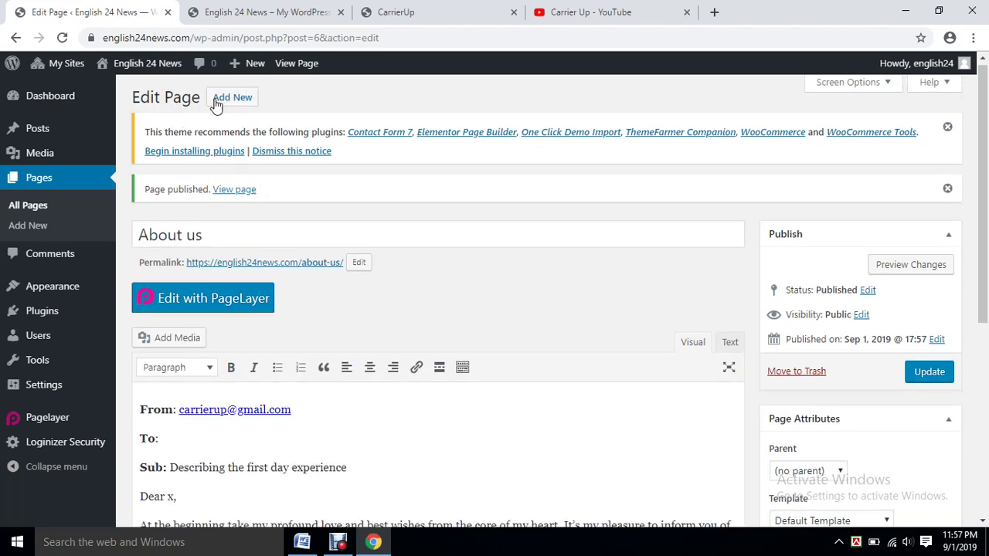
# - Start a new page and title it "Contact us"
pyautogui.click(242, 111)
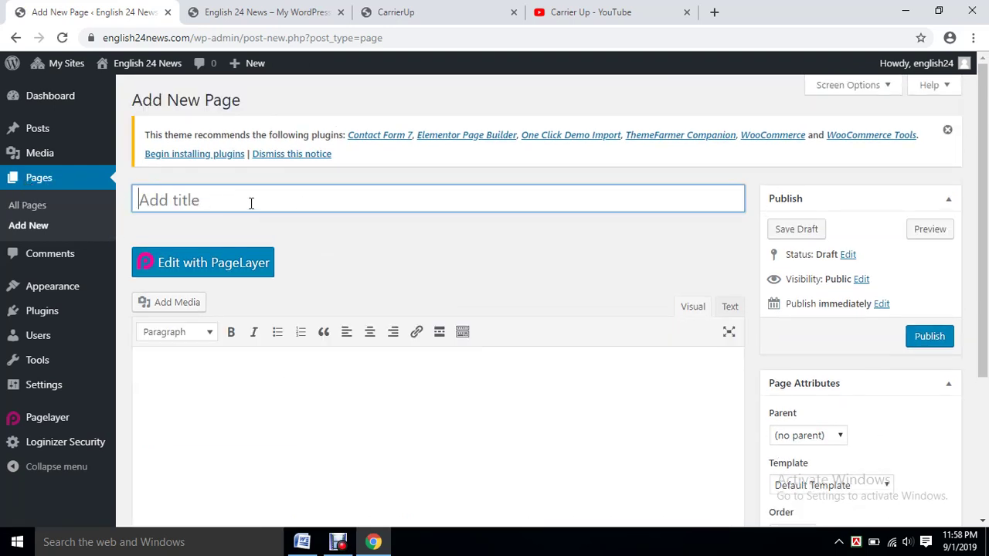
pyautogui.write('V')
pyautogui.press('BackSpace')
pyautogui.write('cONT')
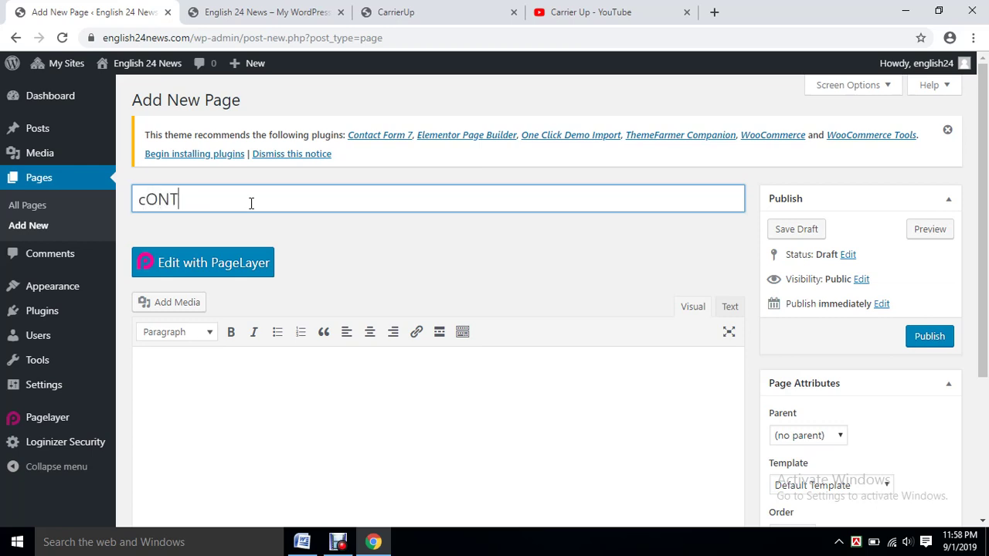
pyautogui.press('BackSpace')
pyautogui.press('BackSpace')
pyautogui.press('BackSpace')
pyautogui.press('BackSpace')
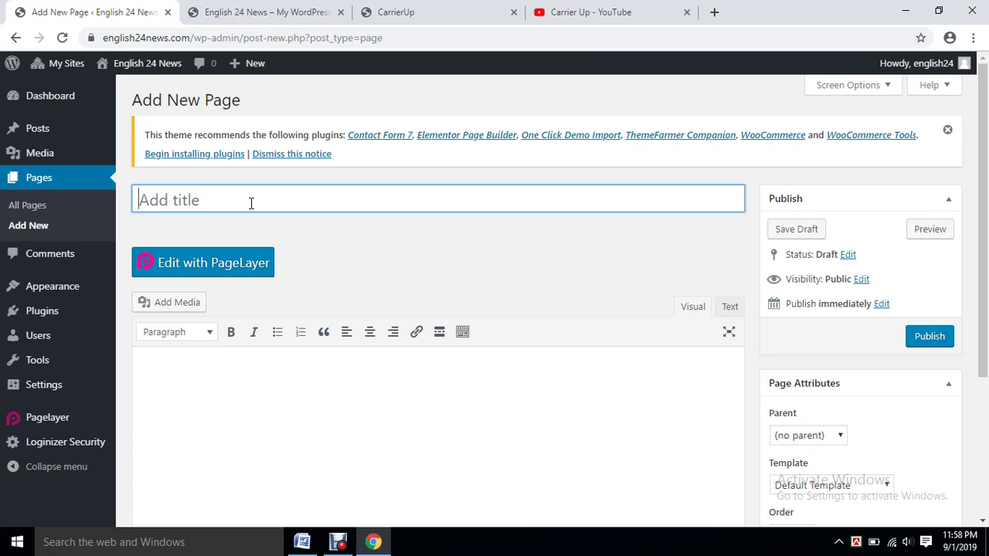
pyautogui.write('Contact us')
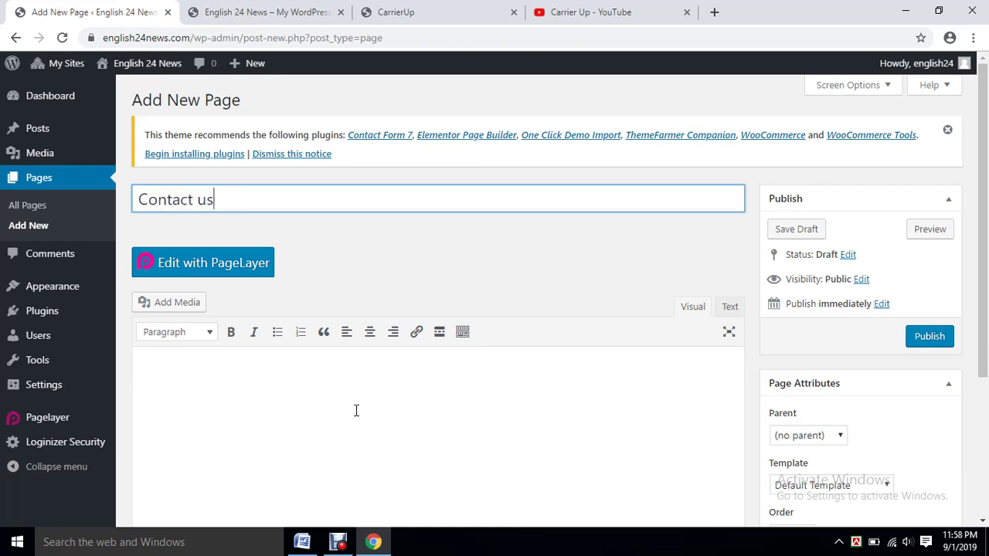
# - Paste the copied letter text into the Contact us page body and publish the page
pyautogui.click(252, 391)
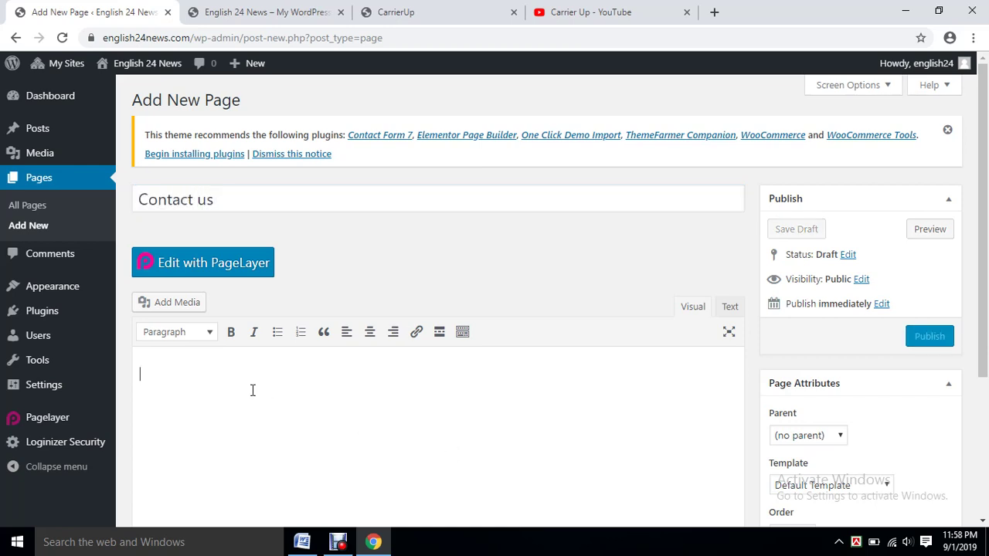
pyautogui.hotkey('ctrl', 'v')
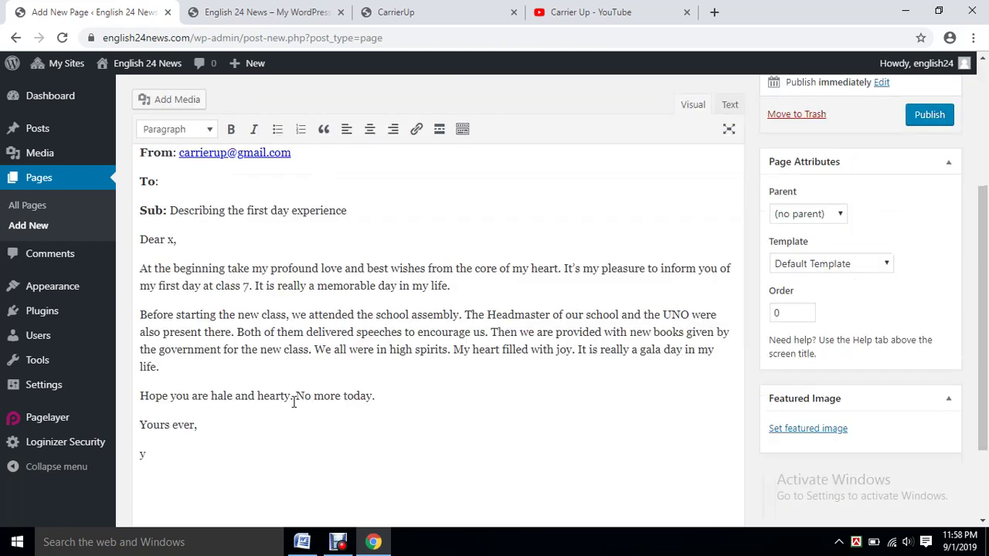
pyautogui.click(931, 116)
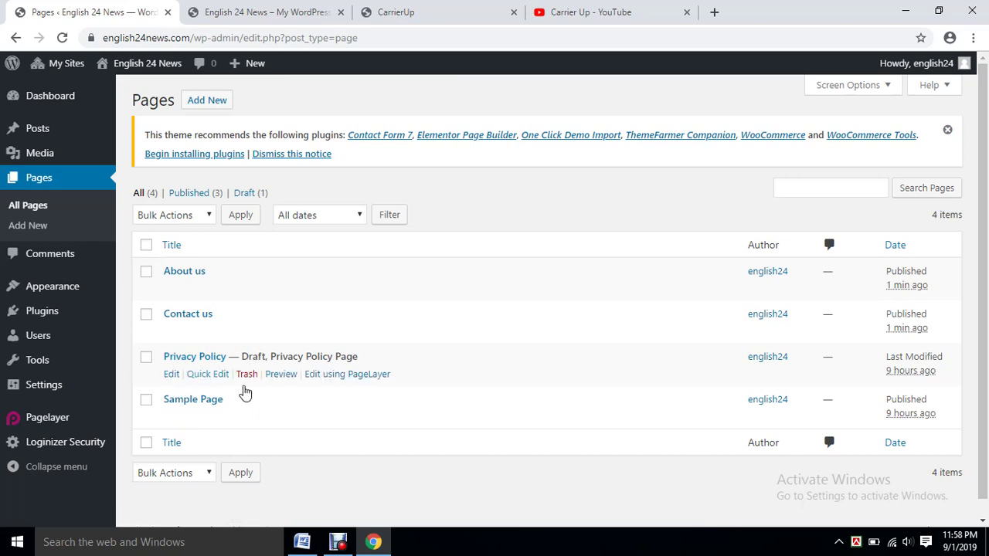
# - Move the Sample Page to the Trash
pyautogui.click(146, 399)
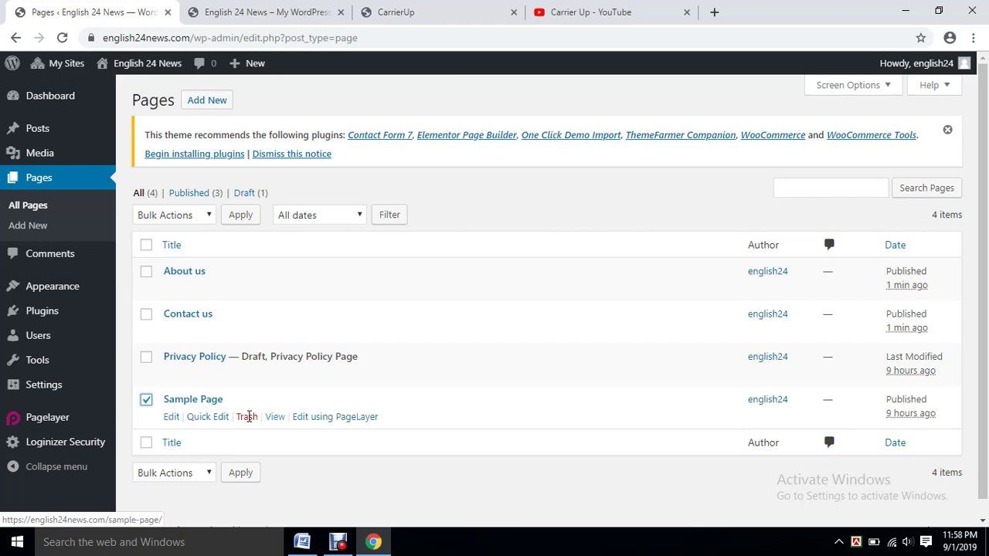
pyautogui.click(246, 420)
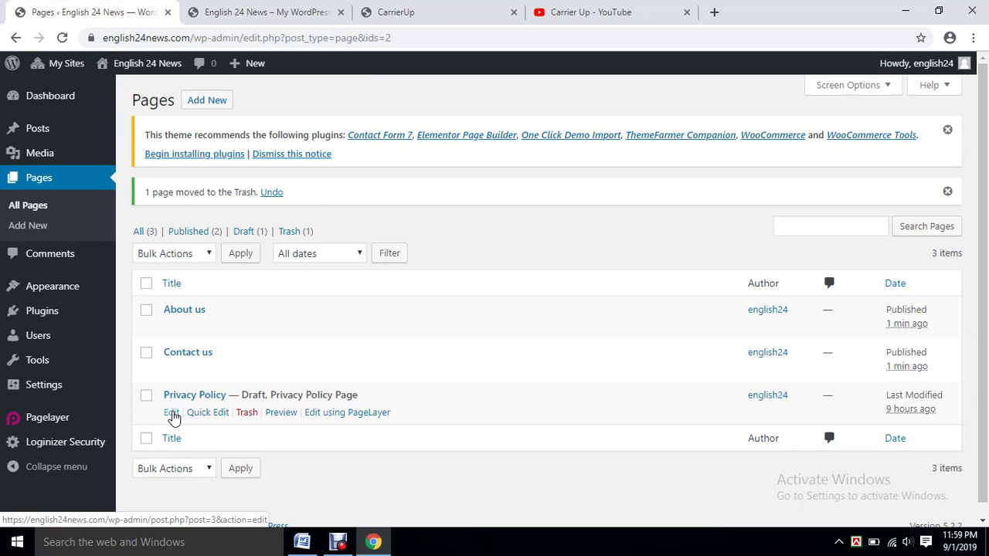
# - Open the Privacy Policy draft for editing and replace its entire content with the copied letter text
pyautogui.click(173, 415)
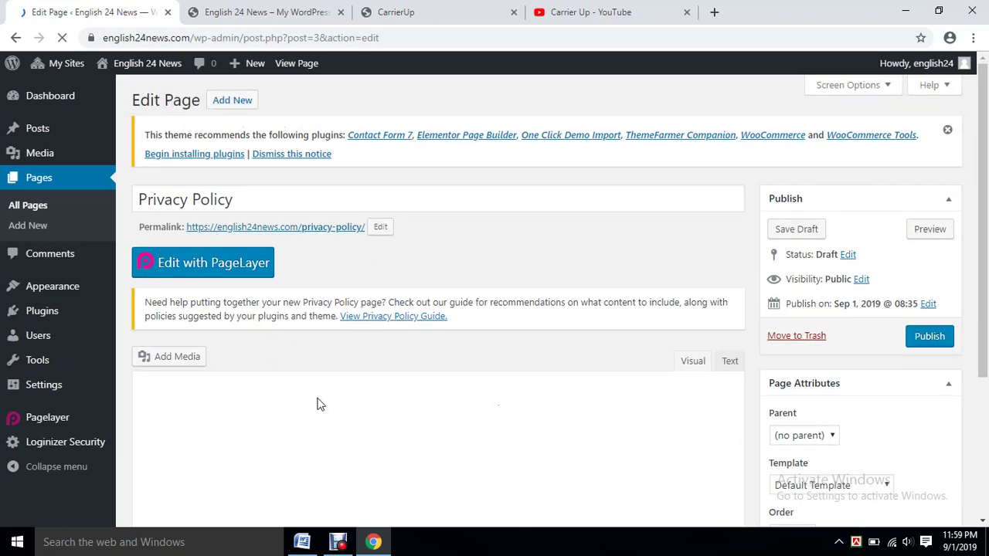
pyautogui.scroll(-5, 585, 364)
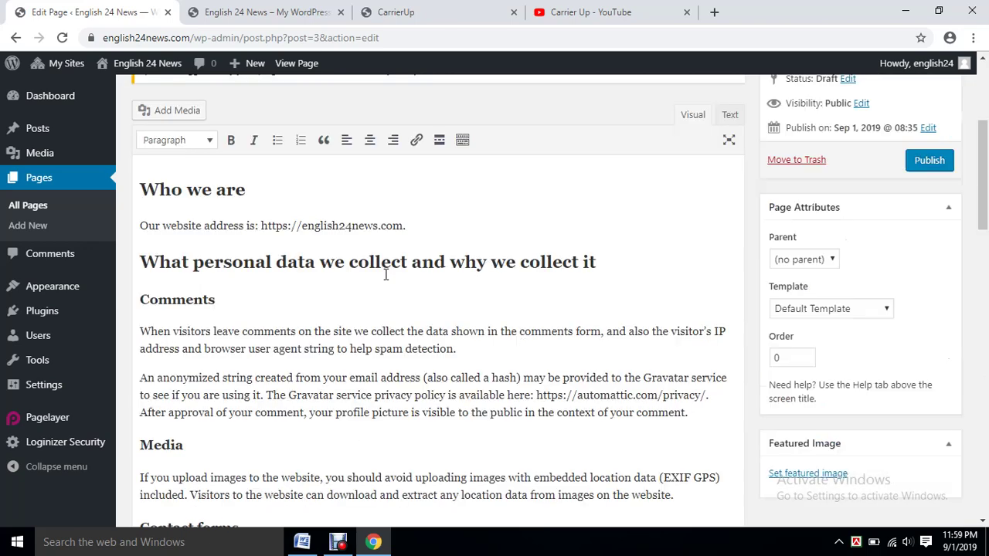
pyautogui.click(285, 290)
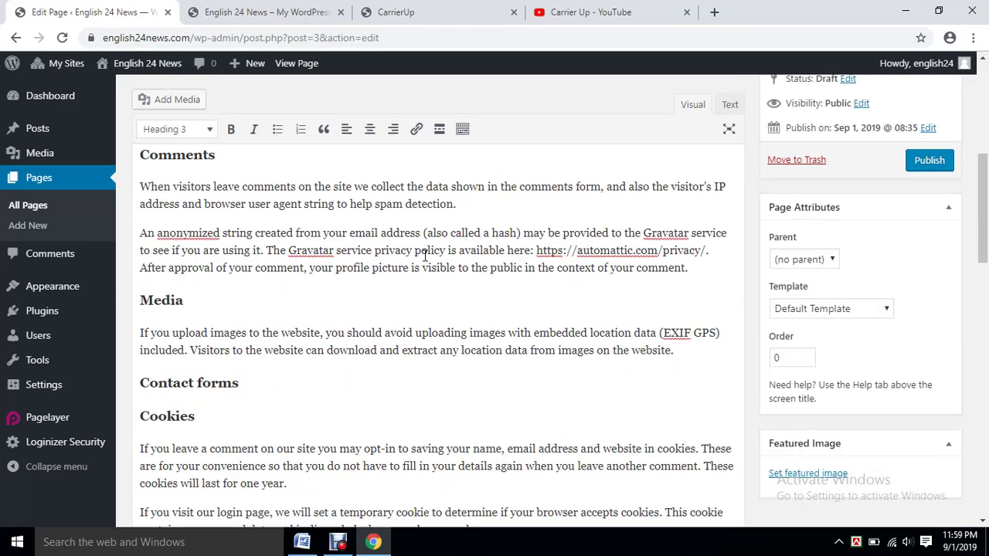
pyautogui.hotkey('ctrl', 'a')
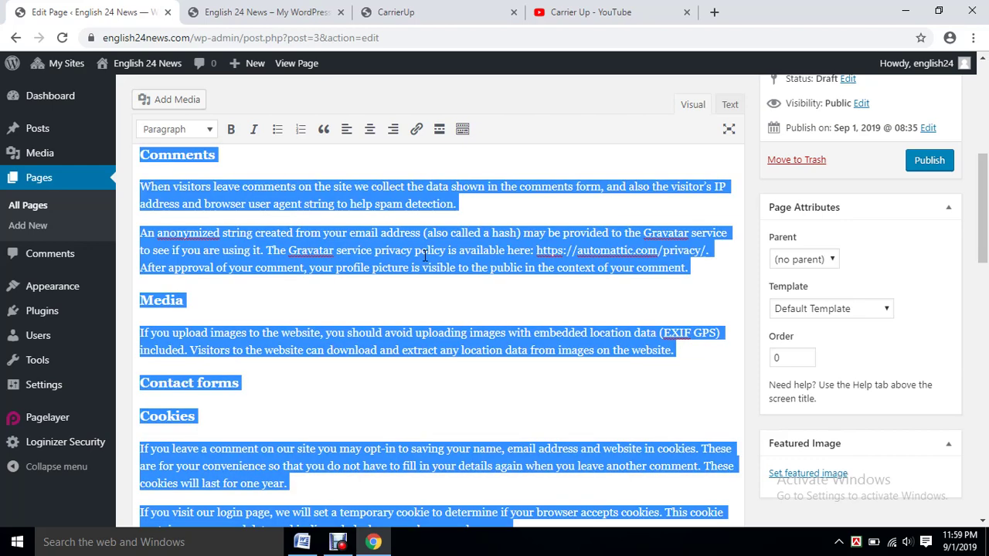
pyautogui.press('BackSpace')
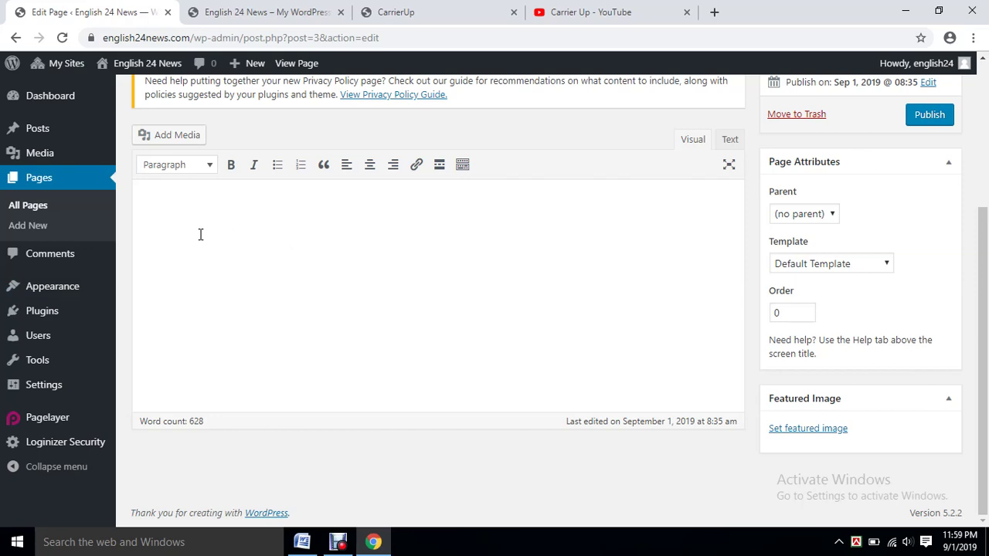
pyautogui.hotkey('ctrl', 'v')
# - Check the pasted letter in the Privacy Policy page and publish the page
pyautogui.scroll(3, 908, 232)
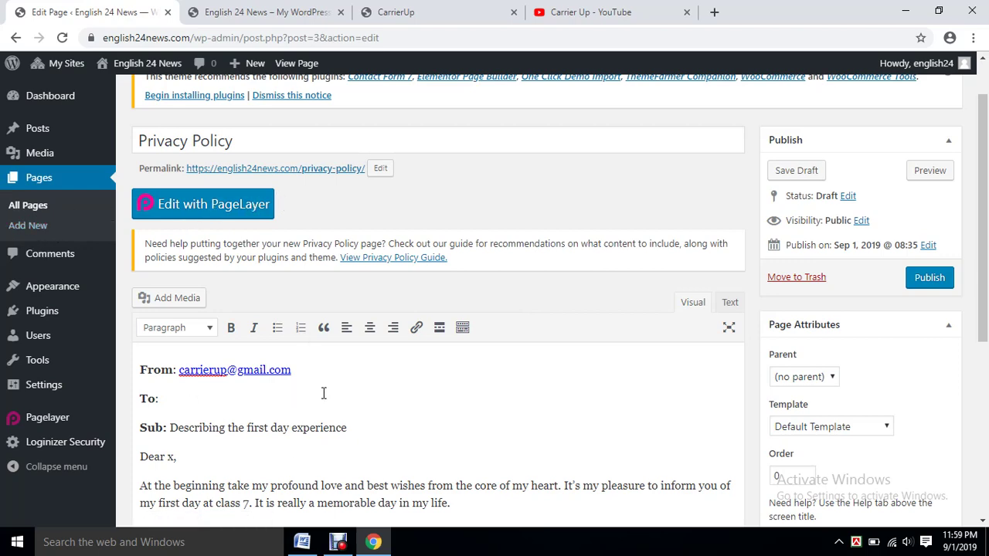
pyautogui.scroll(-3, 312, 378)
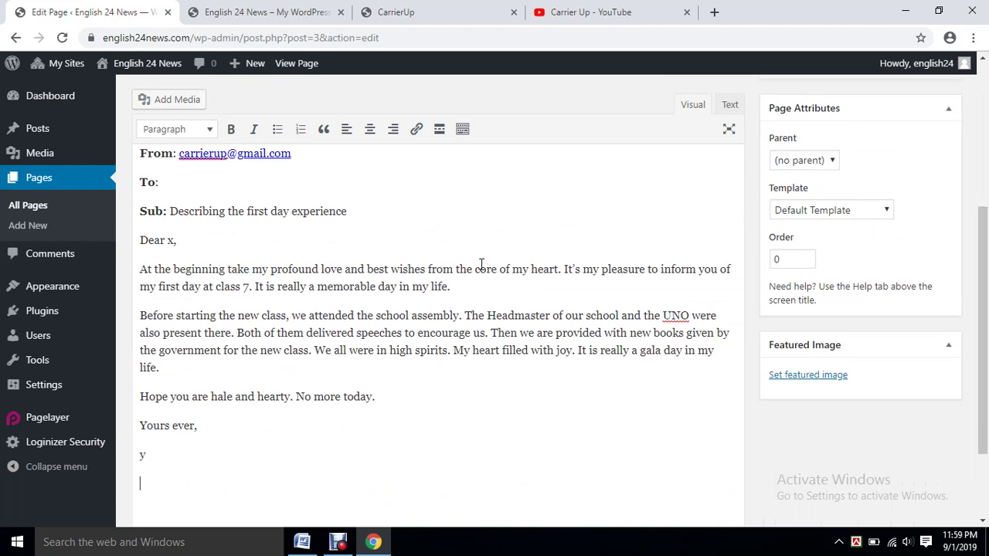
pyautogui.scroll(3, 464, 310)
pyautogui.click(317, 396)
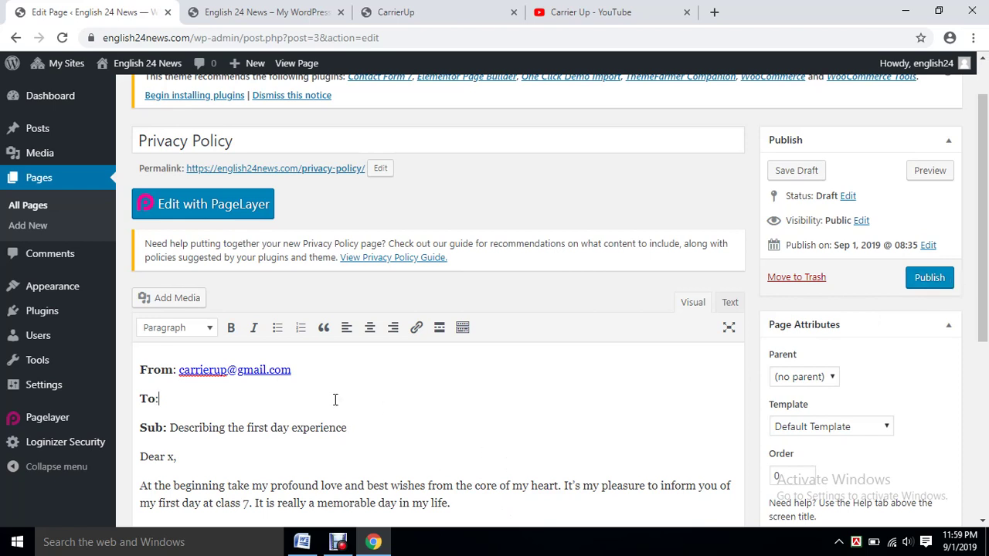
pyautogui.click(931, 280)
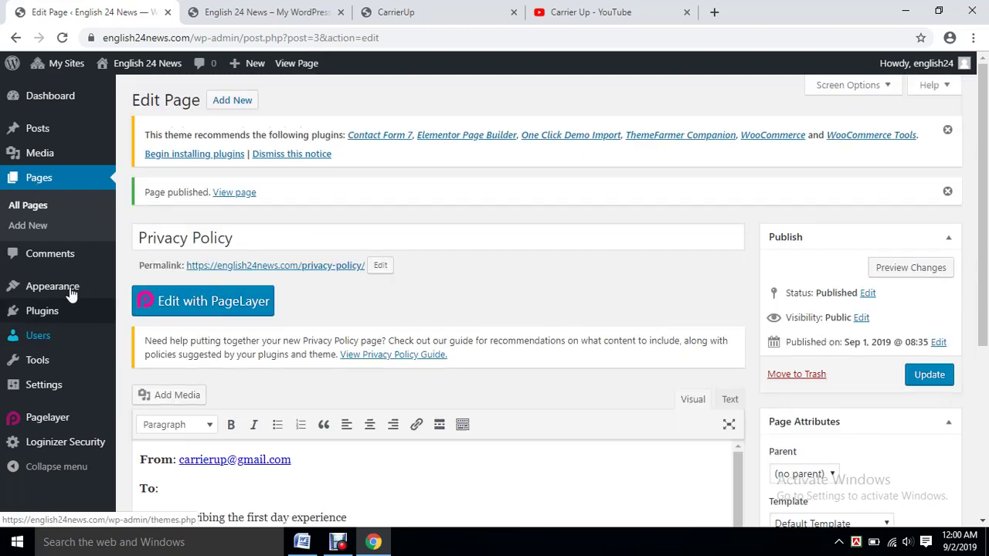
# - Open the site's menu editor and remove the invalid Sample Page item from Home Menu
pyautogui.moveTo(67, 289)
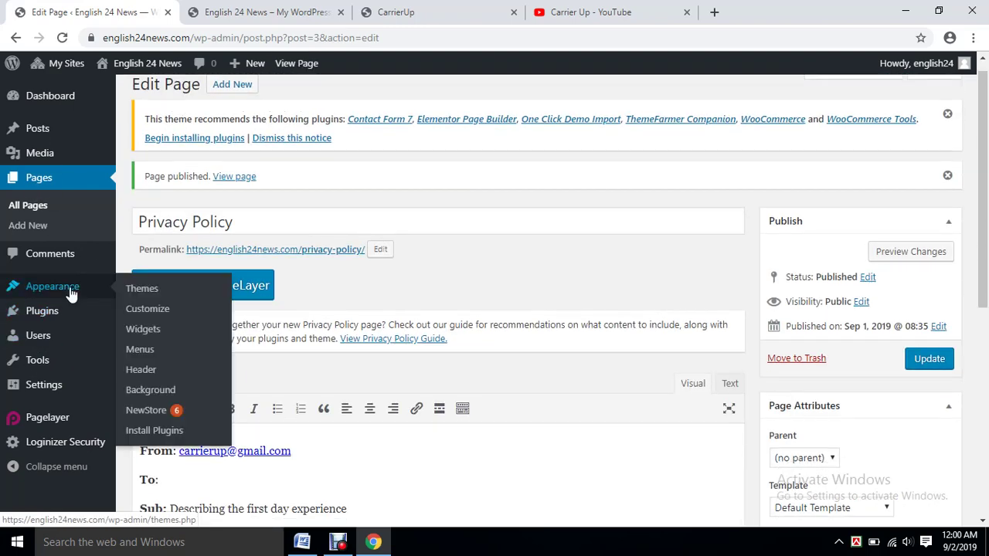
pyautogui.click(140, 351)
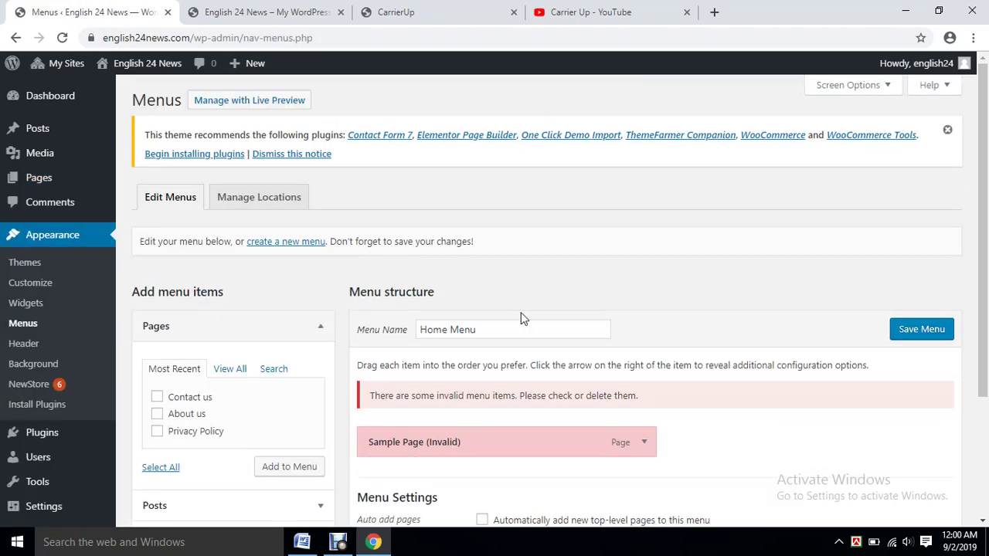
pyautogui.scroll(-1, 643, 430)
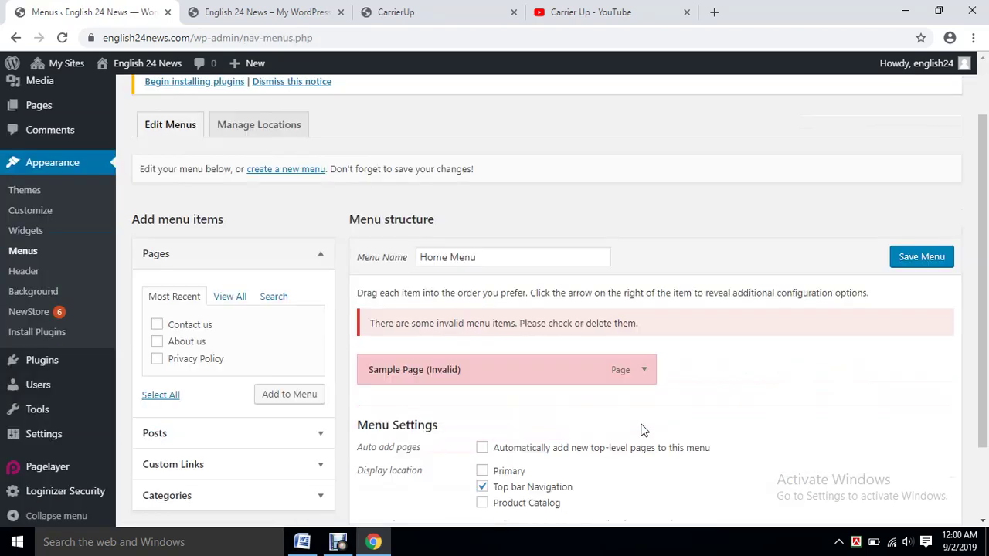
pyautogui.click(645, 370)
pyautogui.scroll(-1, 506, 400)
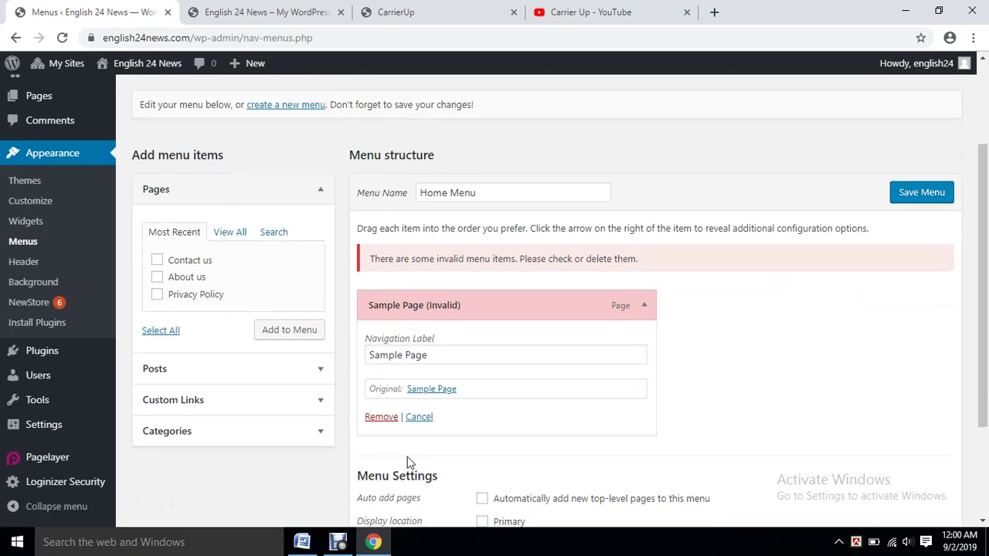
pyautogui.click(381, 409)
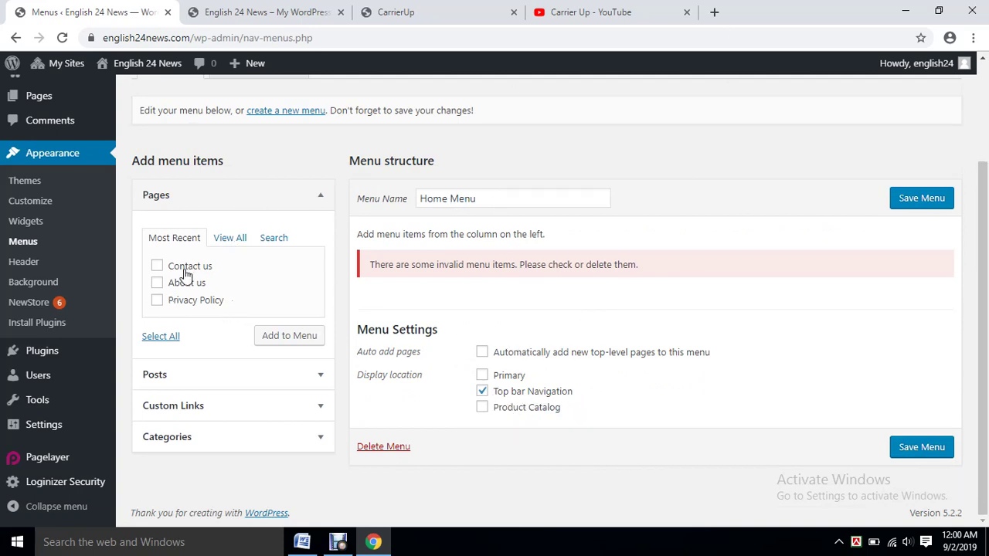
# - Show all available pages for the menu and select Home
pyautogui.click(225, 241)
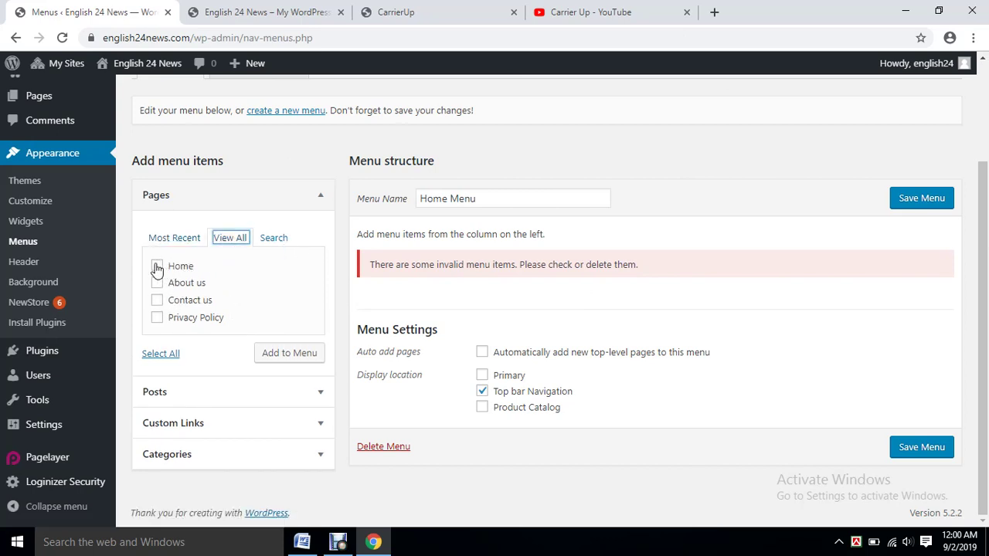
pyautogui.click(169, 267)
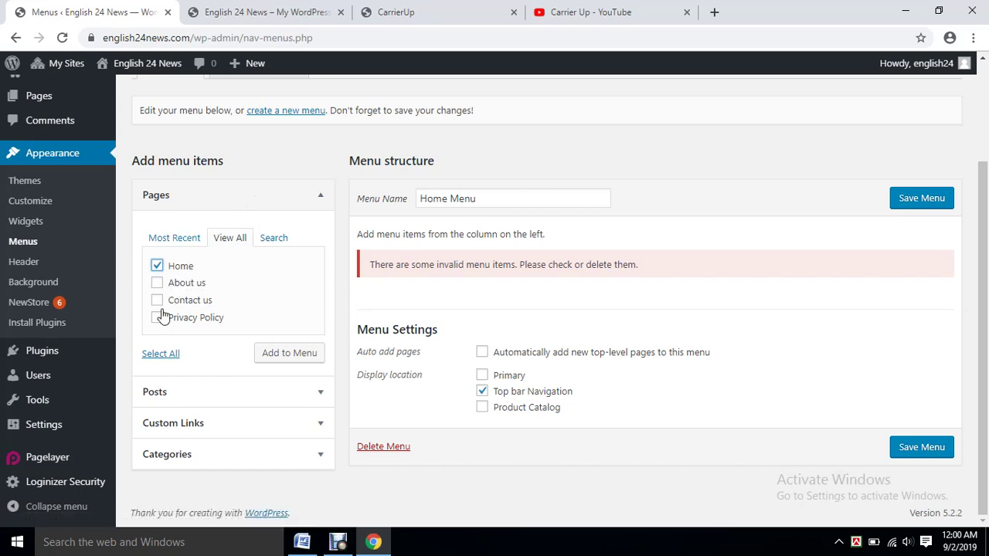
pyautogui.click(178, 430)
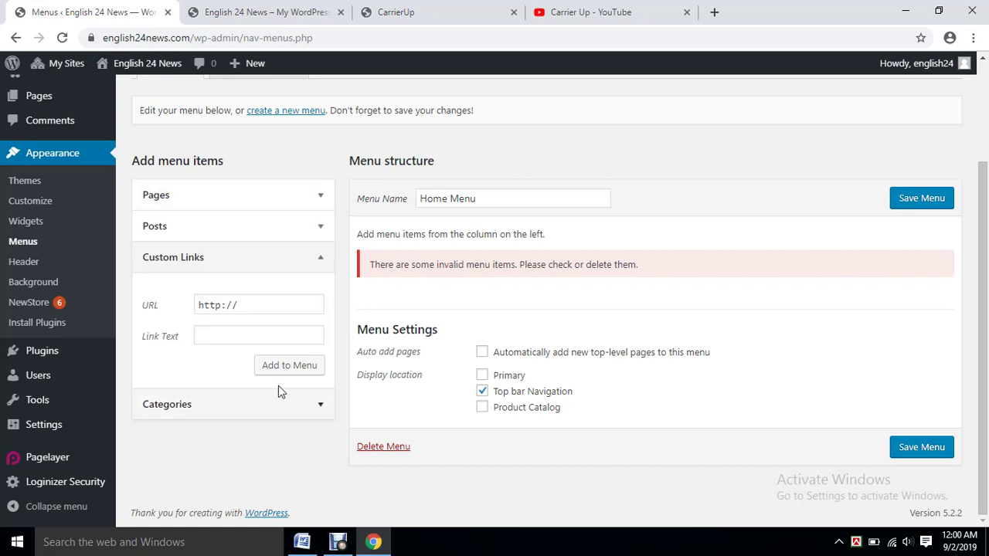
pyautogui.click(241, 405)
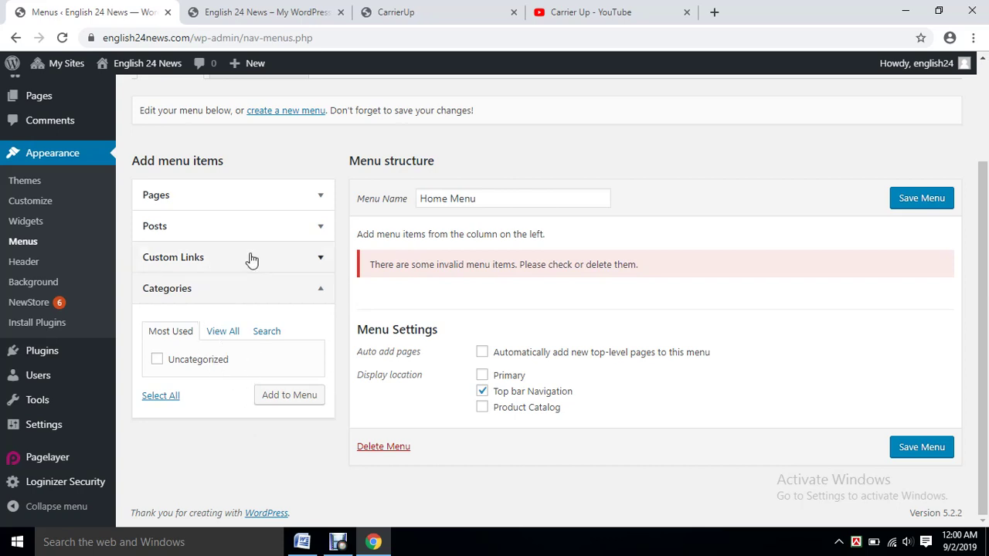
pyautogui.click(312, 263)
pyautogui.click(251, 306)
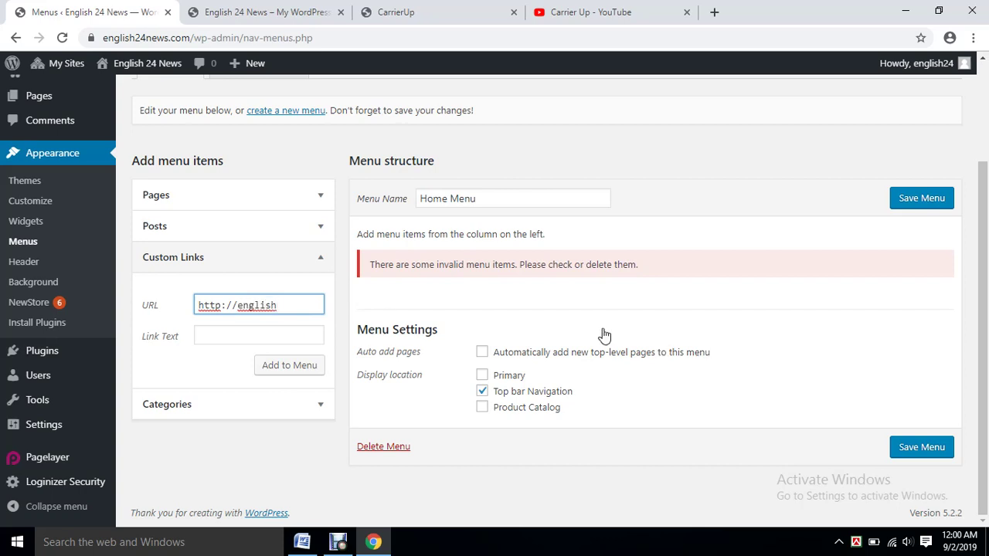
pyautogui.write('english24news.com')
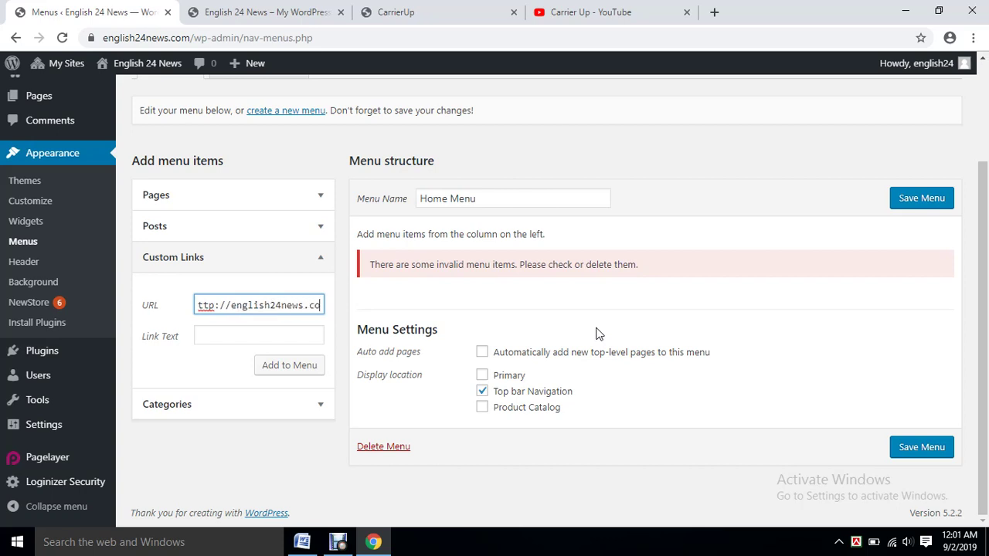
pyautogui.click(214, 333)
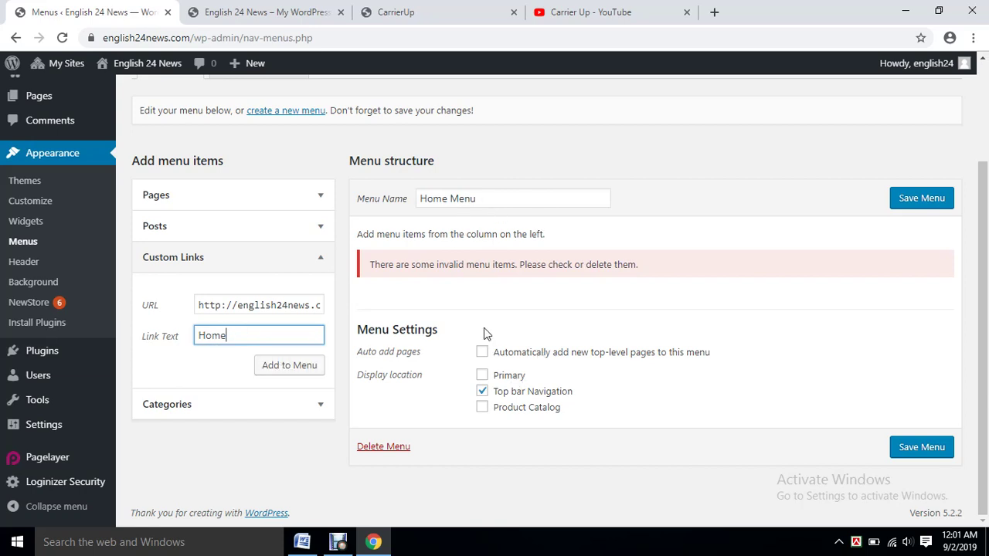
pyautogui.scroll(2, 237, 239)
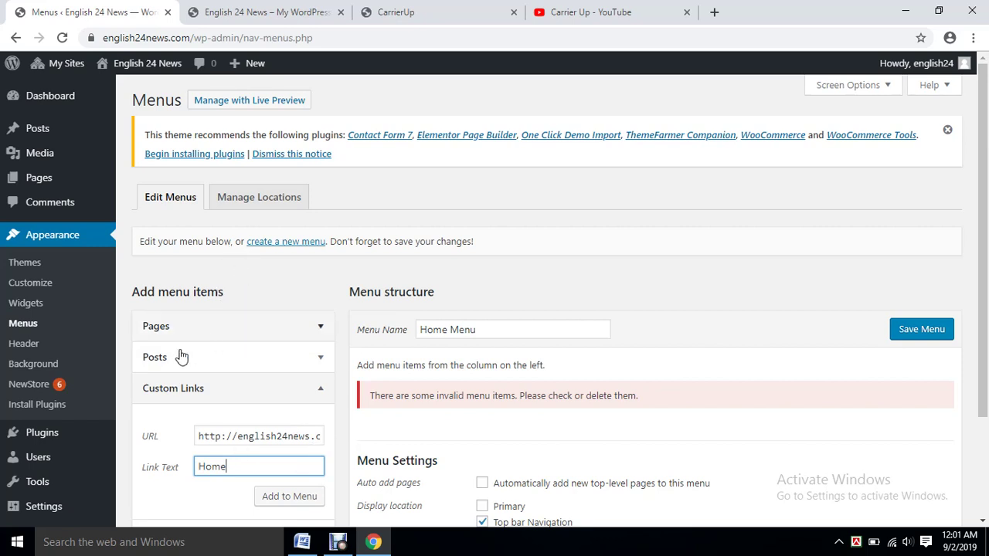
pyautogui.scroll(-2, 237, 296)
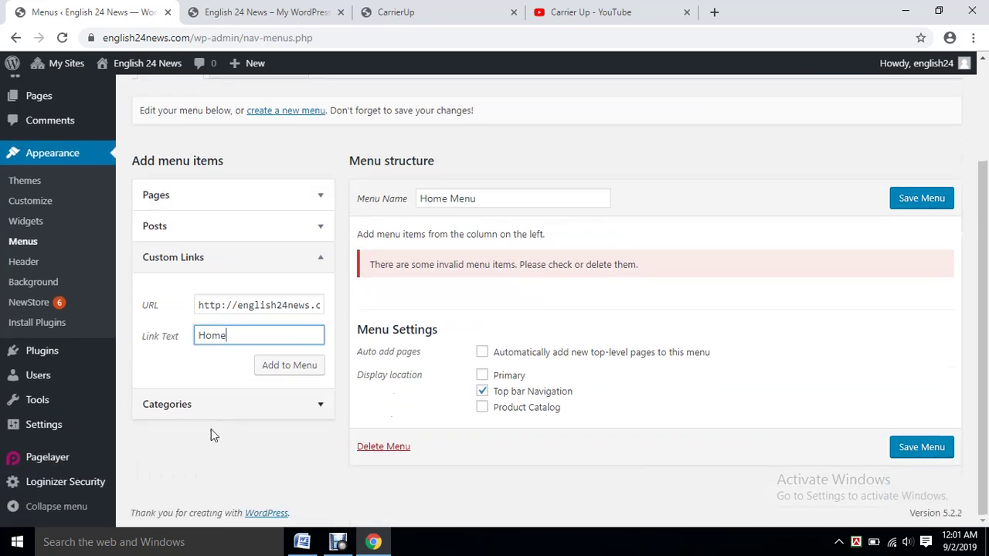
# - Add the Home, About us, Contact us and Privacy Policy pages to Home Menu and save the menu
pyautogui.click(212, 195)
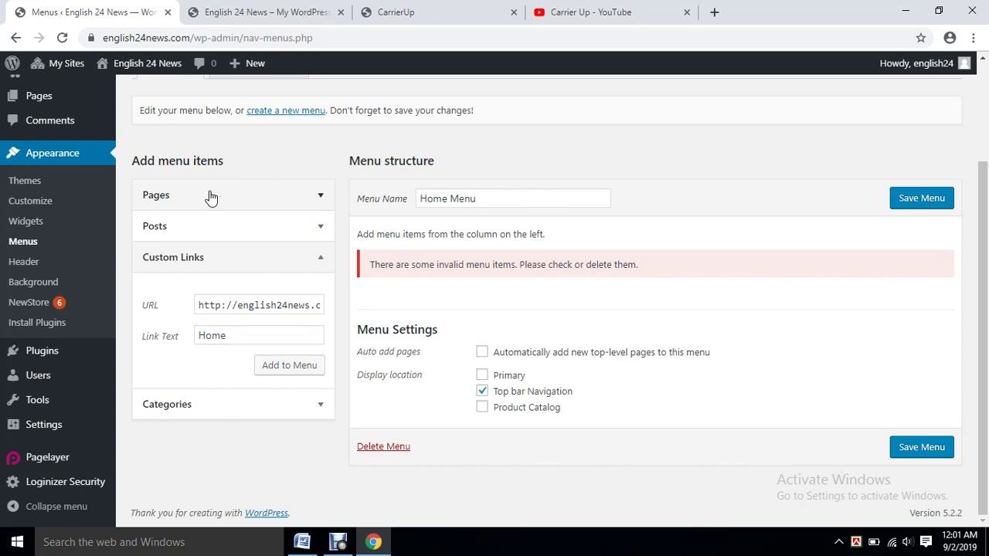
pyautogui.click(229, 240)
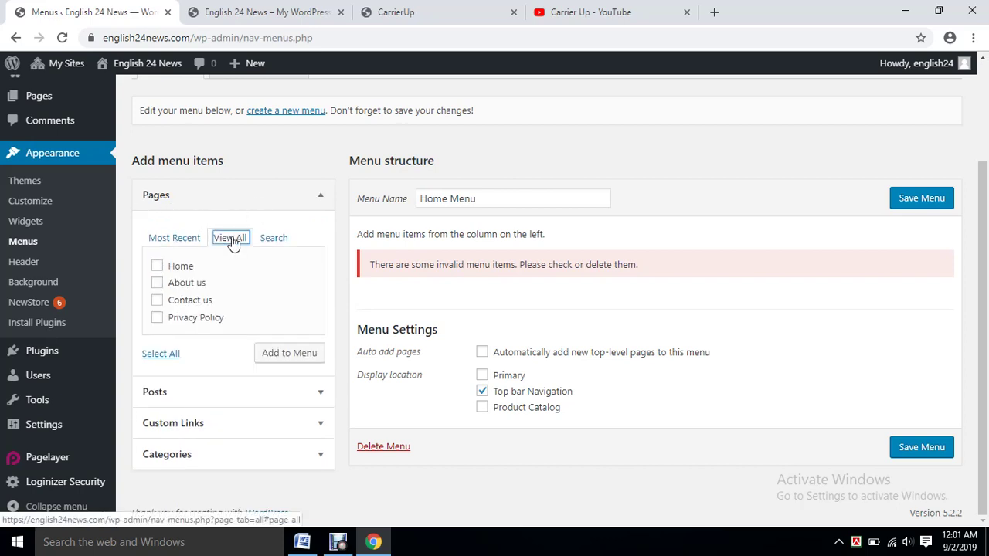
pyautogui.click(157, 265)
pyautogui.click(157, 283)
pyautogui.click(157, 300)
pyautogui.click(157, 318)
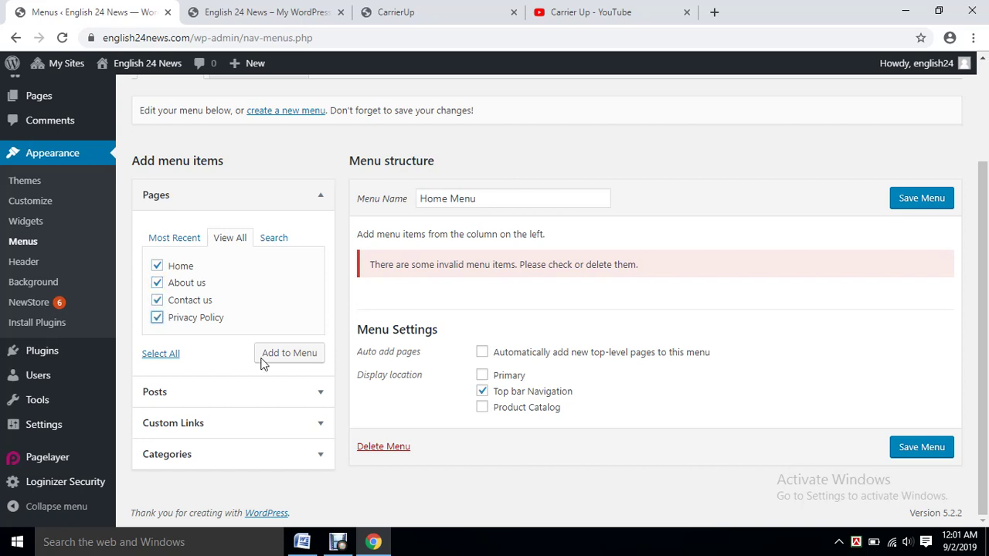
pyautogui.click(281, 357)
pyautogui.click(279, 363)
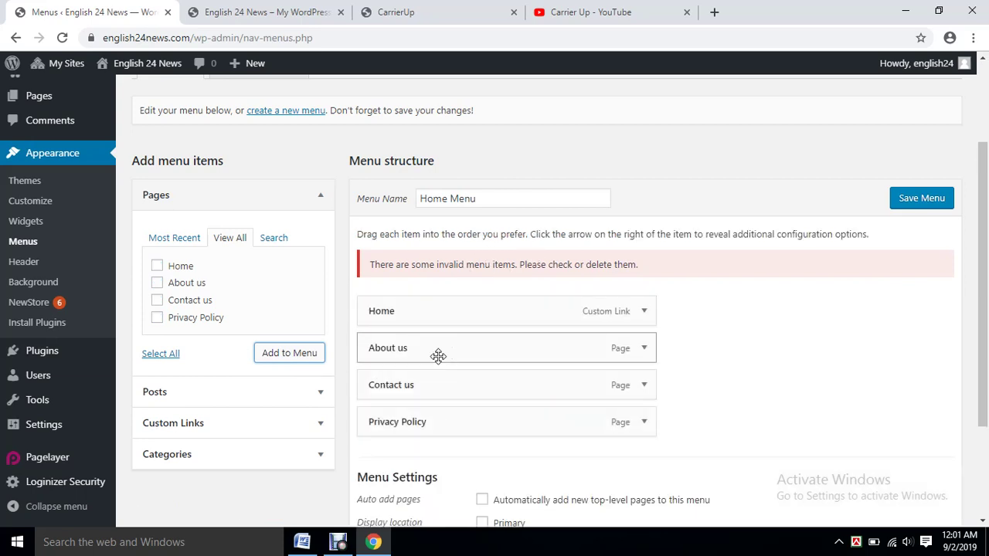
pyautogui.scroll(-2, 521, 453)
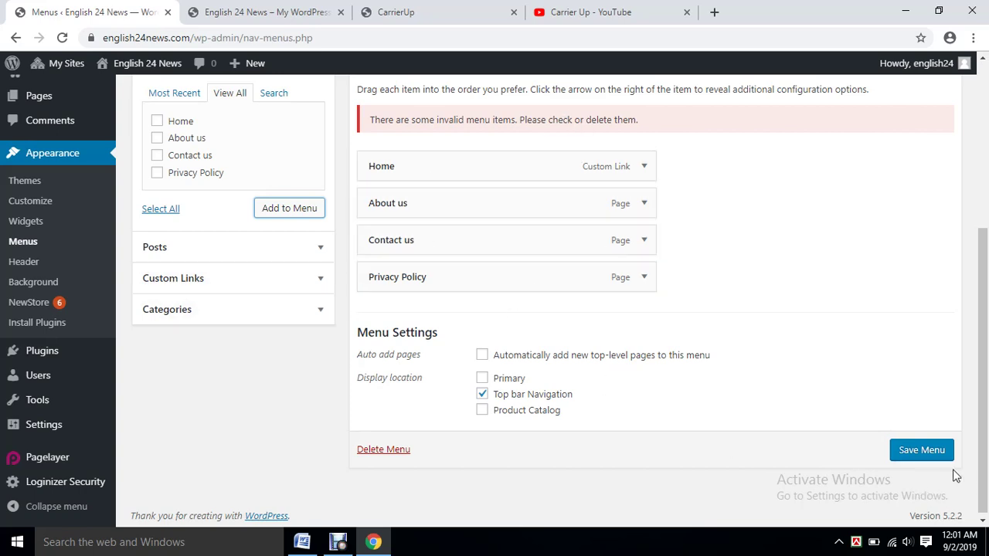
pyautogui.click(924, 454)
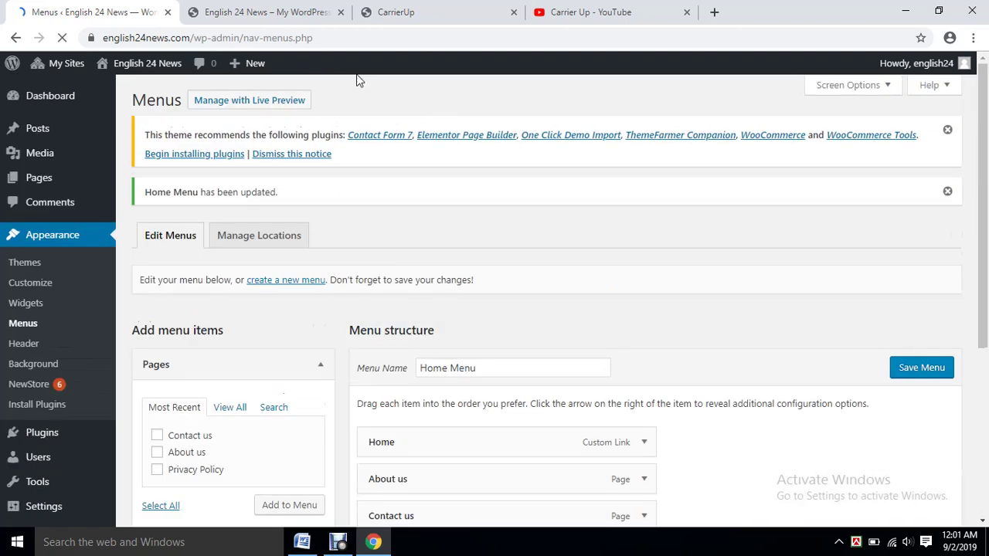
# - Switch to the English 24 News front page and reload it to check its top bar menu
pyautogui.click(268, 13)
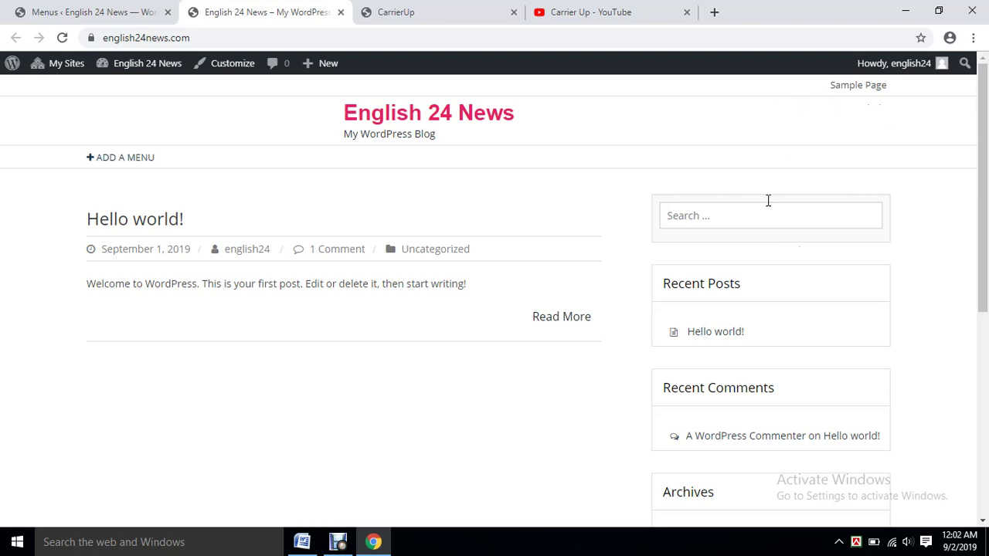
pyautogui.rightClick(585, 127)
pyautogui.click(623, 179)
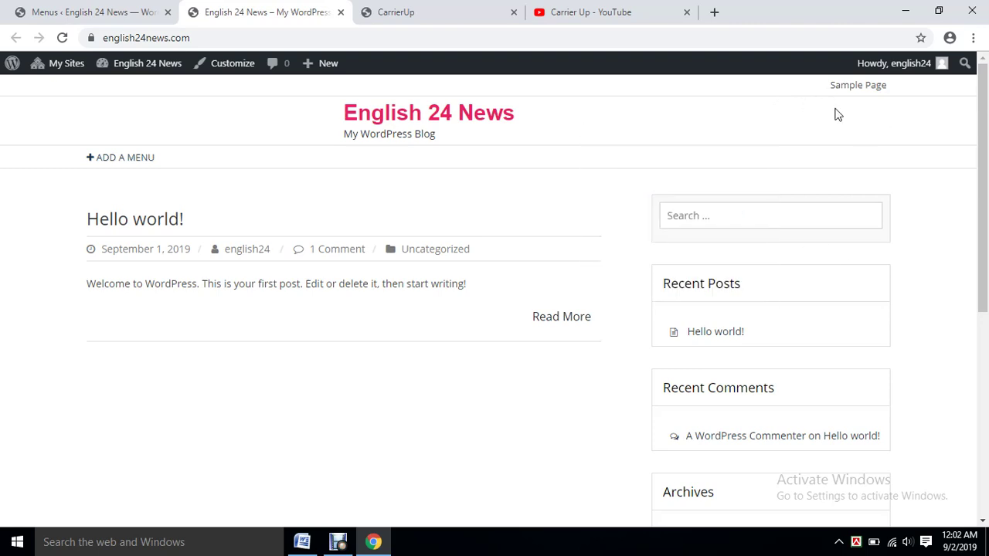